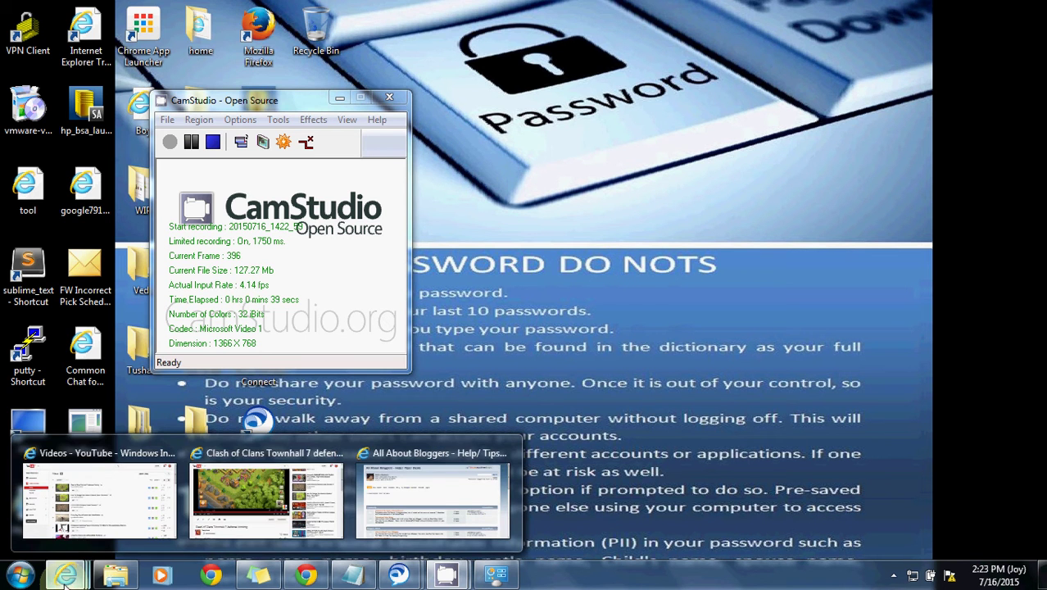
- Copy the YouTube embed code of the Clash of Clans Townhall 7 defense video, then return to the forum
left_click(264, 463)
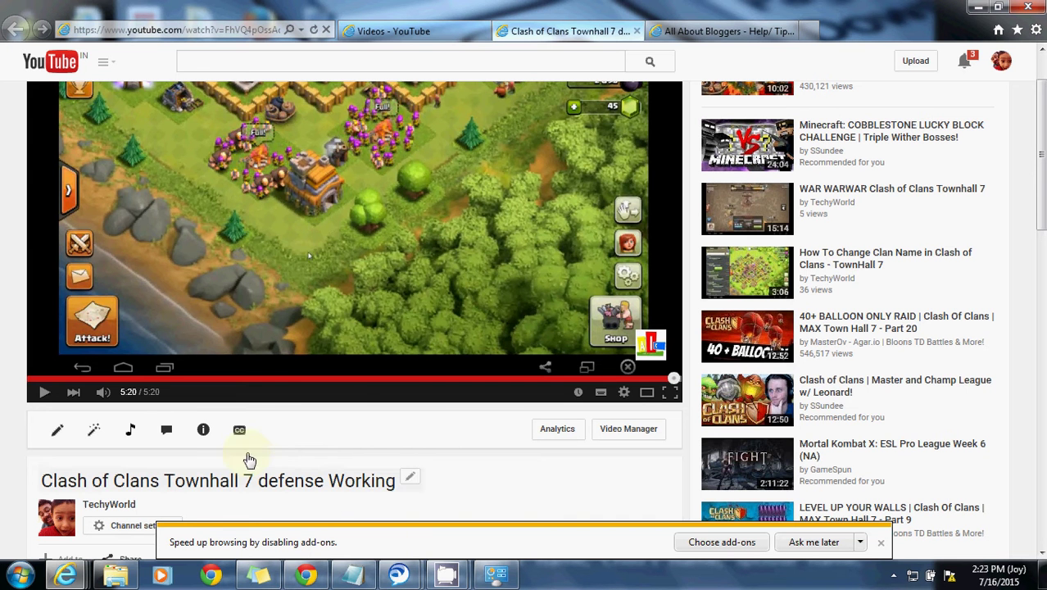
scroll(362, 300, "down", 3)
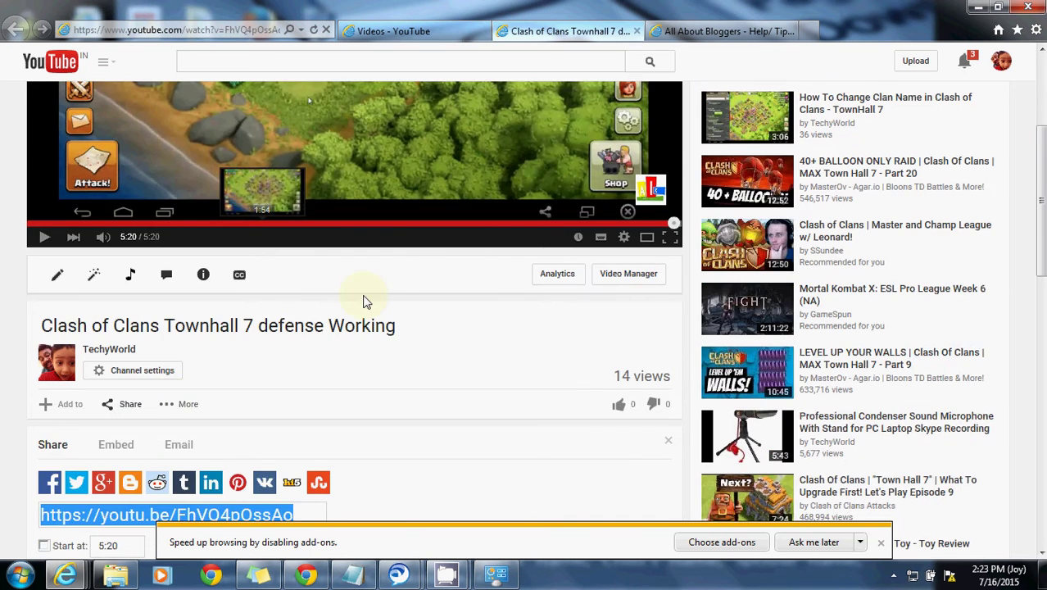
scroll(369, 352, "down", 2)
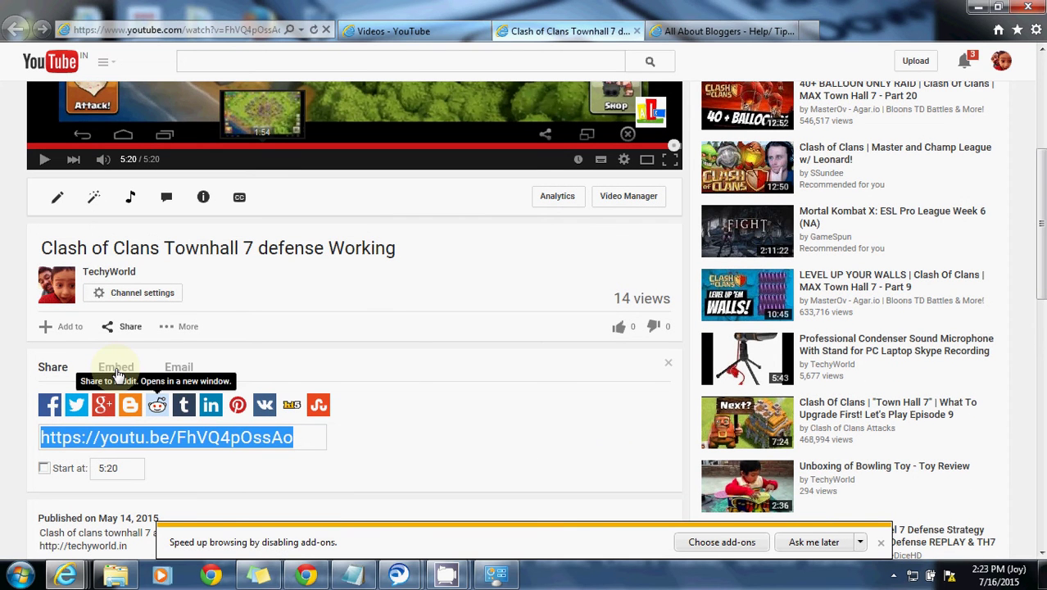
left_click(117, 371)
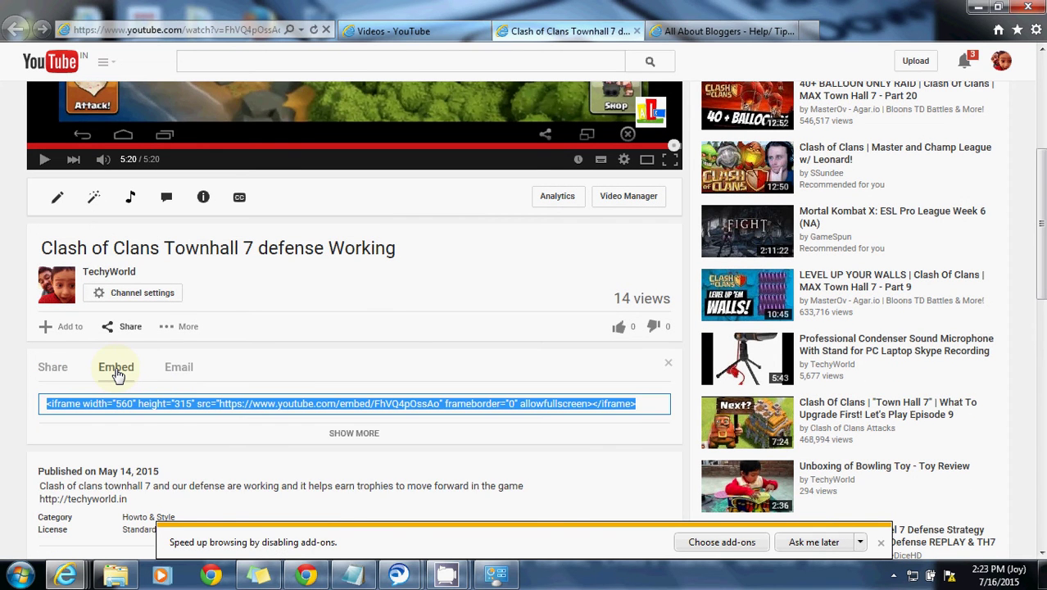
right_click(149, 408)
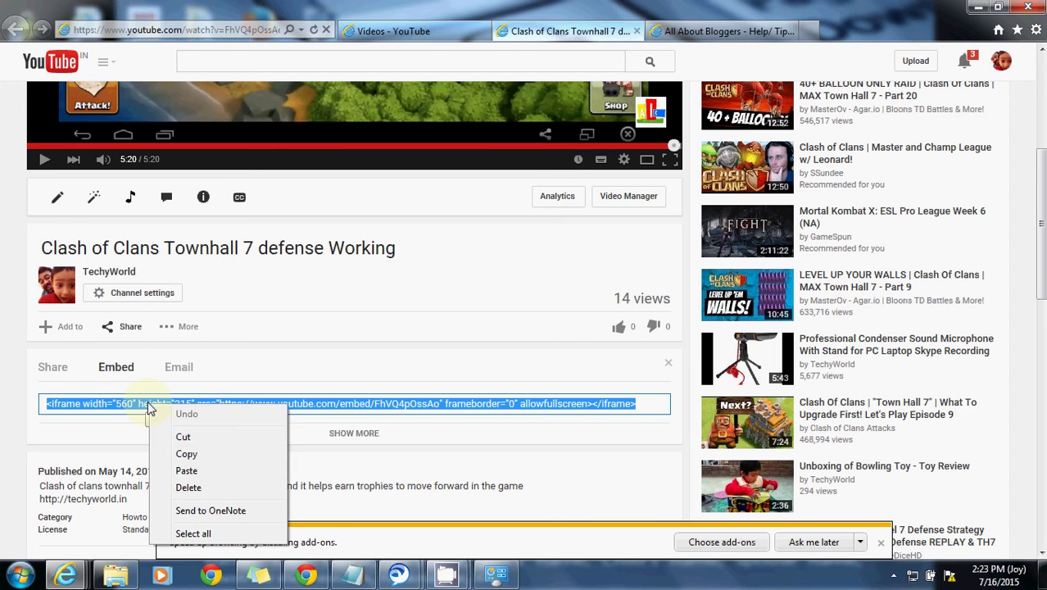
left_click(187, 455)
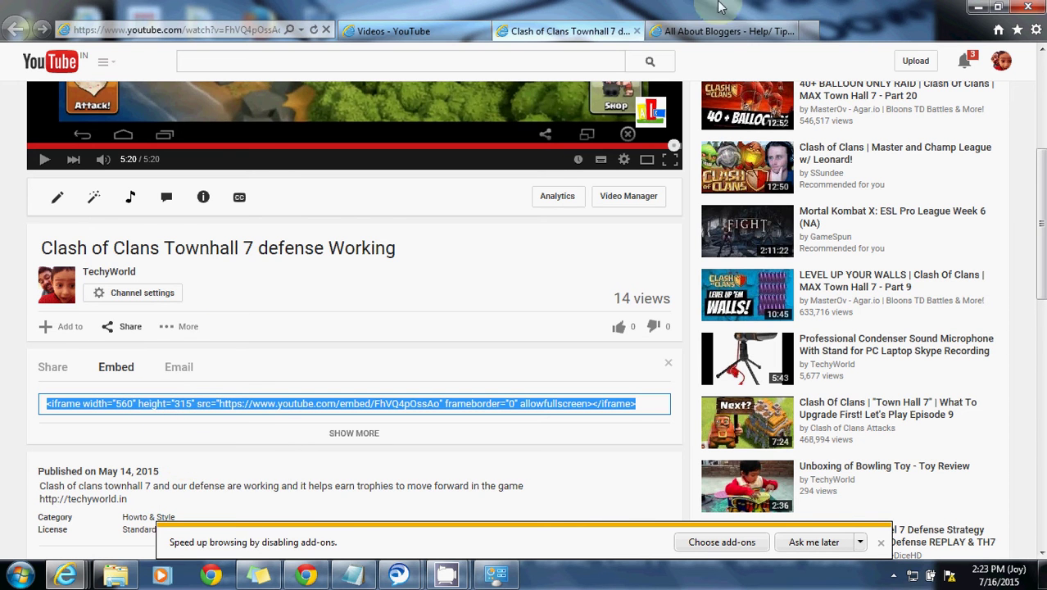
left_click(719, 31)
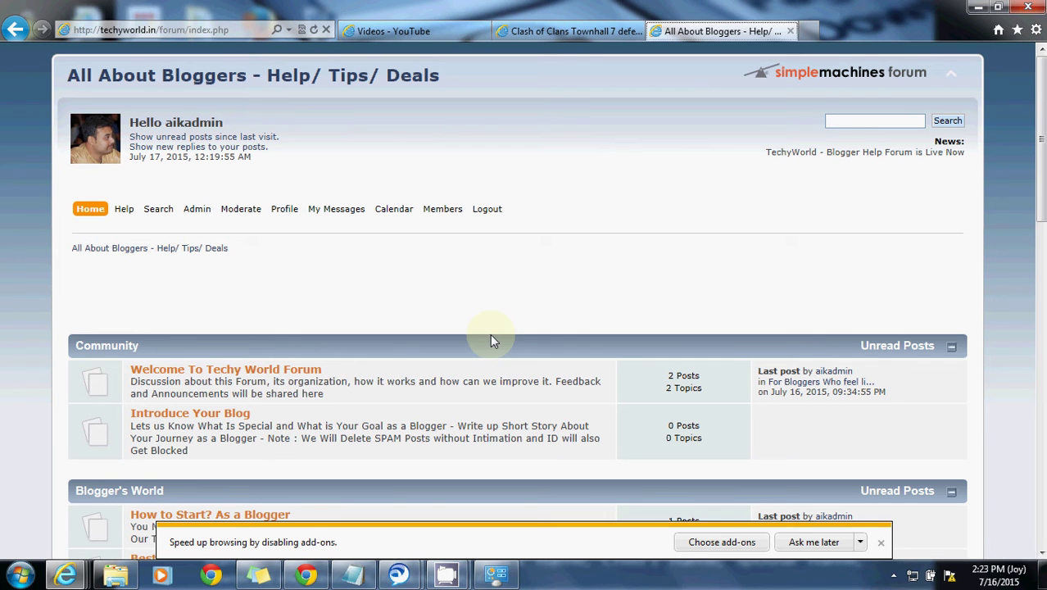
- Start a new topic in the Welcome To Techy World Forum board
left_click(295, 373)
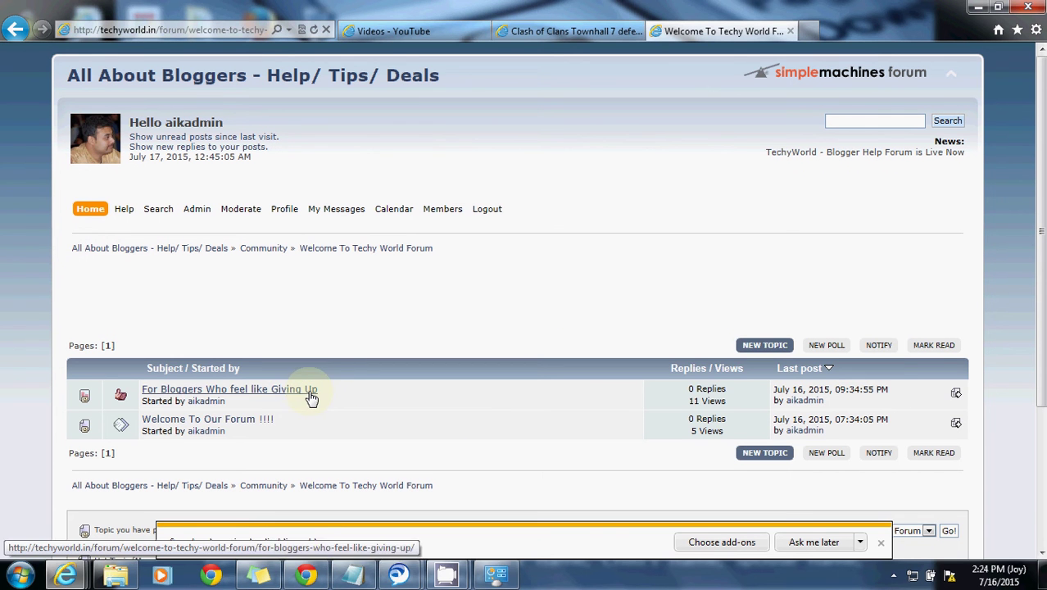
left_click(770, 347)
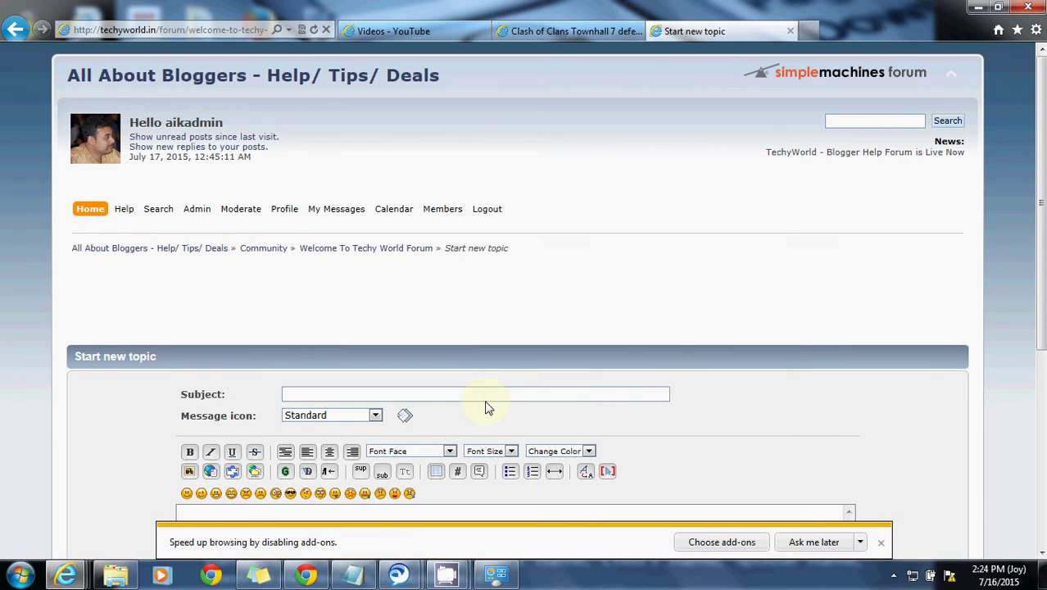
- Dismiss the add-ons bar and enter the subject 'Test Topic'
left_click(488, 393)
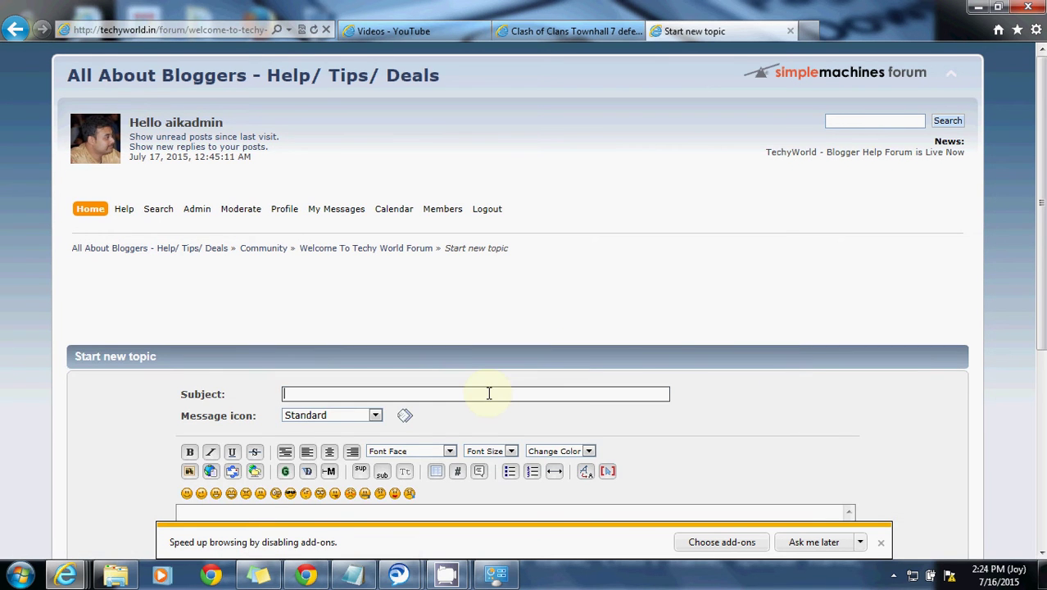
left_click(881, 542)
left_click(542, 393)
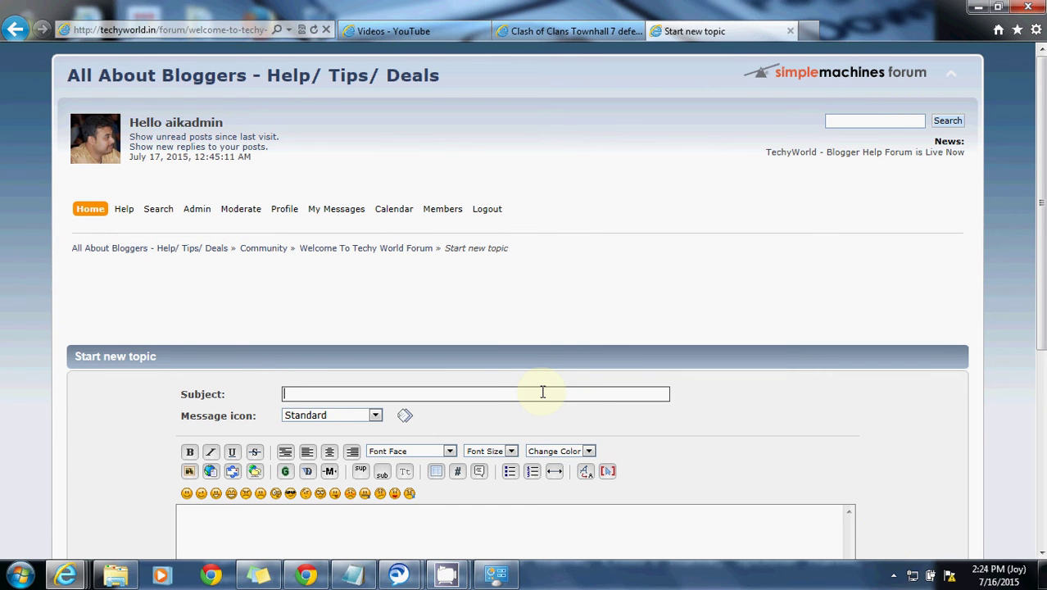
type("Test ")
type("Topic")
- Write 'Lets see Our Youtube Video' as the message's first line
scroll(542, 392, "down", 2)
scroll(543, 392, "down", 2)
left_click(338, 399)
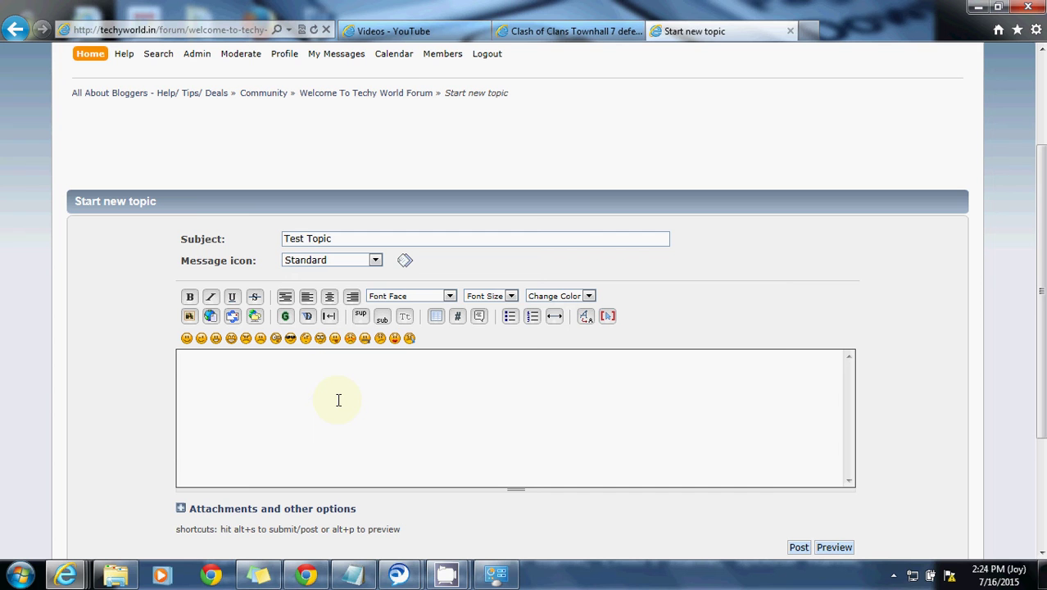
type("Lets s")
type("ee Our")
type(" Youtu")
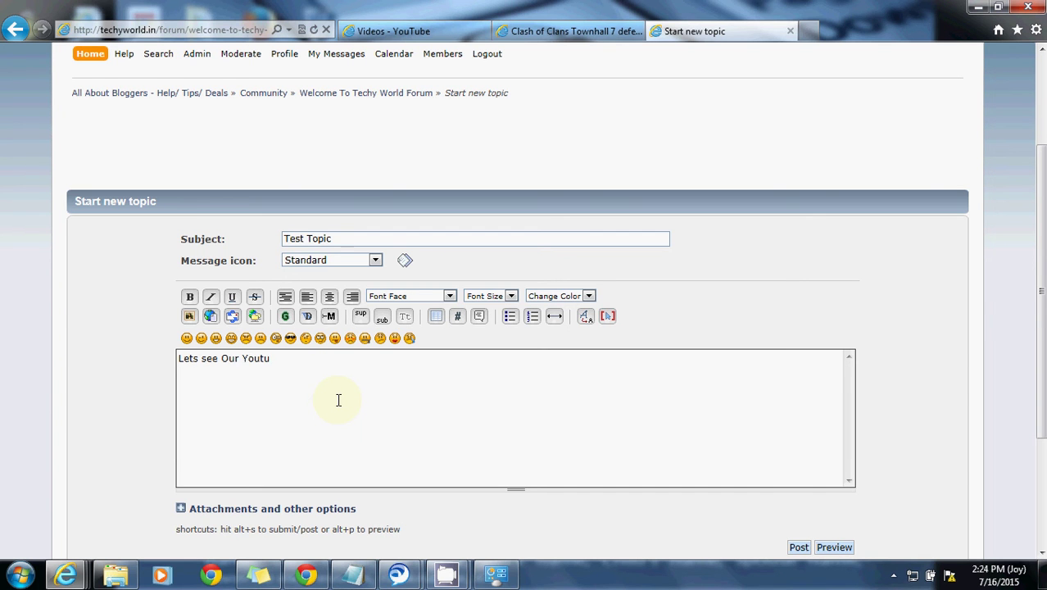
type("be Vide")
key("BackSpace")
key("BackSpace")
type("deo")
key("Return")
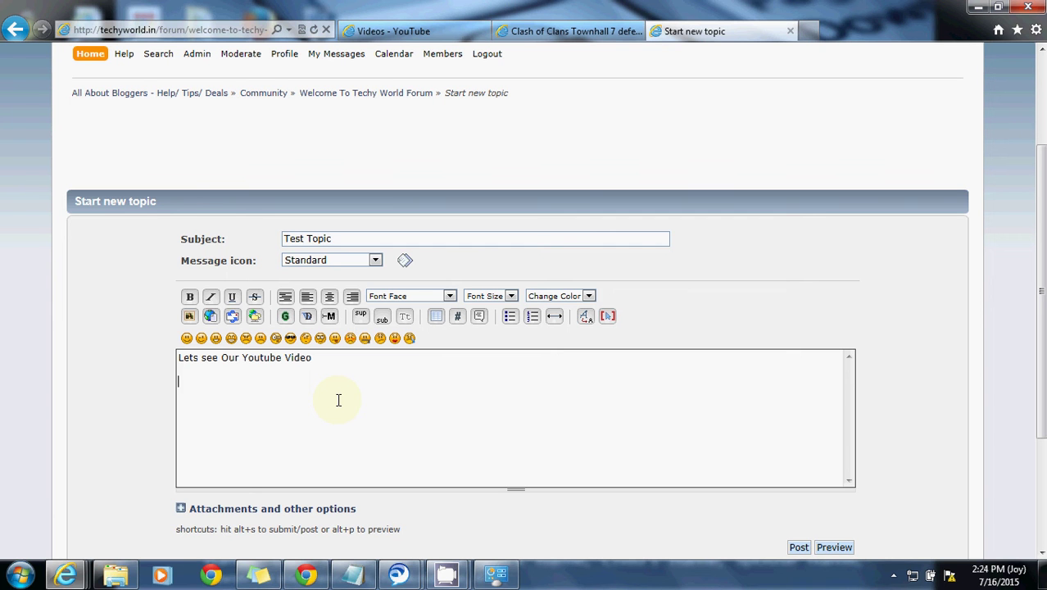
- Paste the YouTube iframe embed code between [html] and [/html] tags
type("[ht")
type("ml]")
key("Return")
key("ctrl+v")
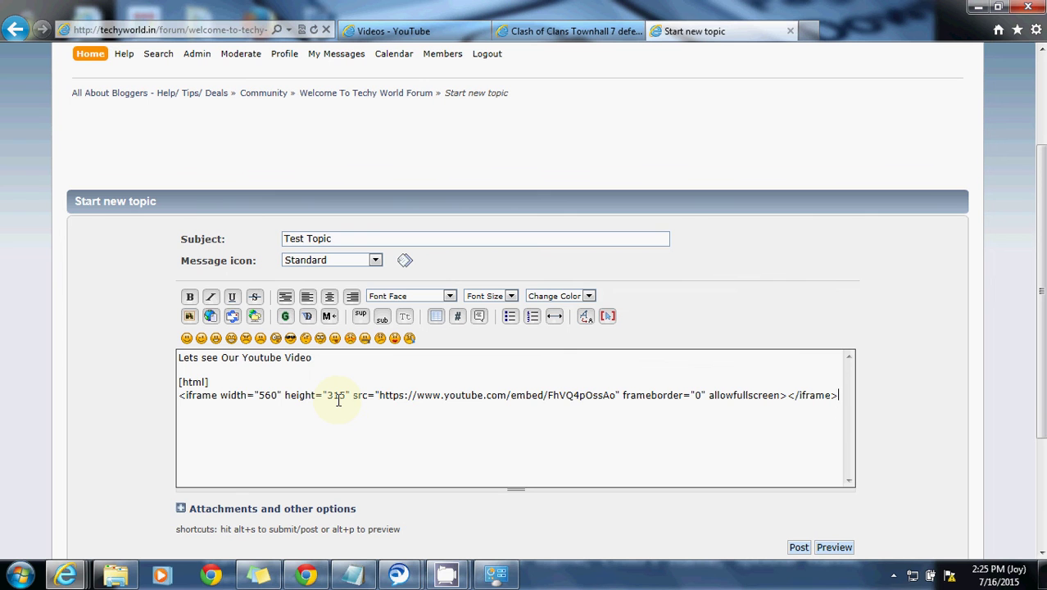
key("Return")
type("[")
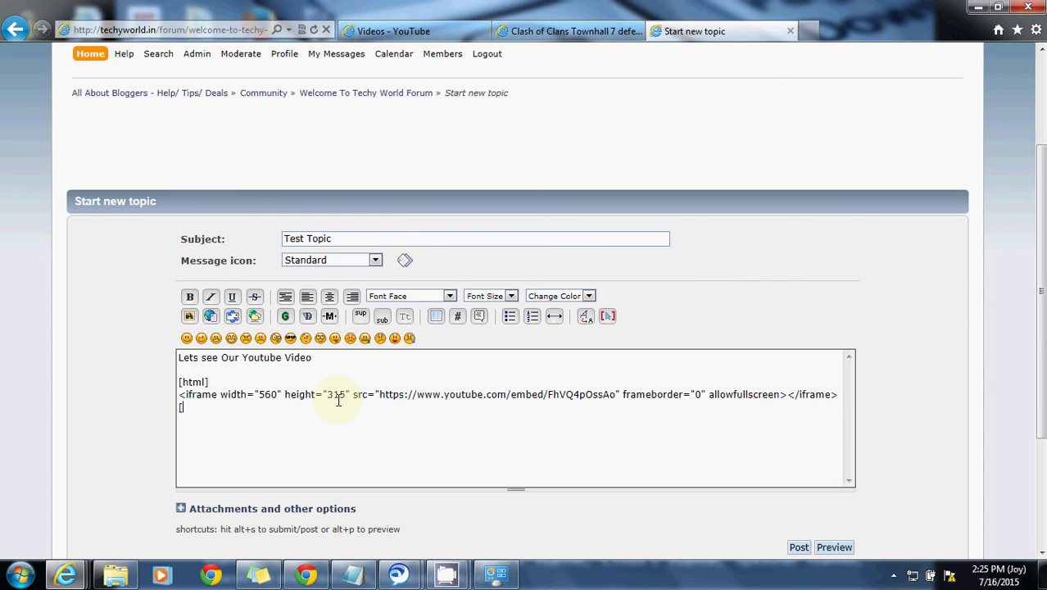
type("/h")
type("tml")
type("]")
key("Return")
- Add the sign-off 'regards' and 'admin' below the embed block
key("Return")
type("reg")
type("ards")
key("Return")
type("adm")
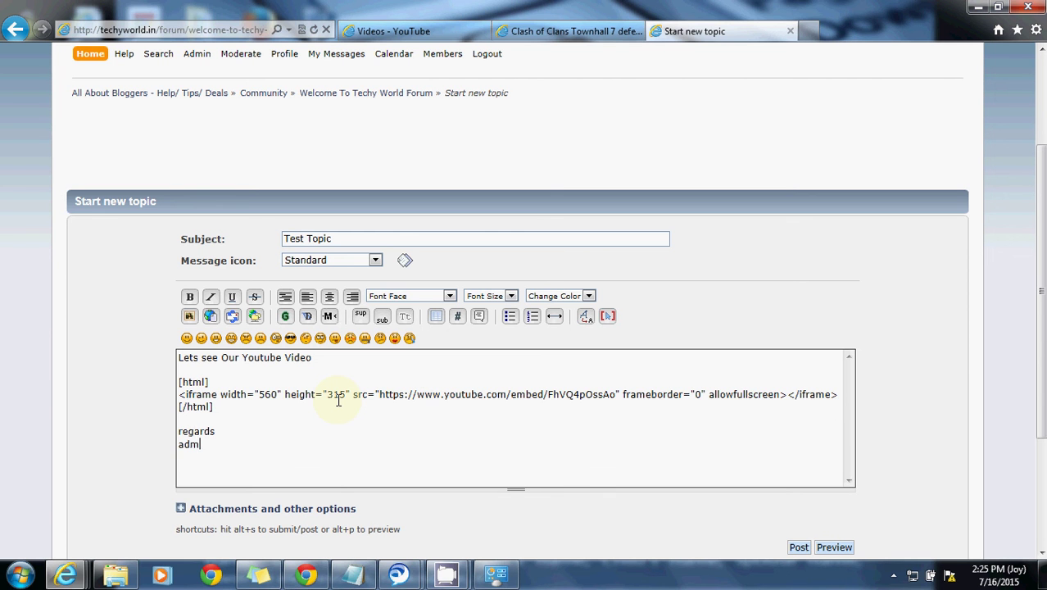
type("in")
scroll(459, 432, "down", 2)
- Preview the post to check the embedded video
left_click(844, 473)
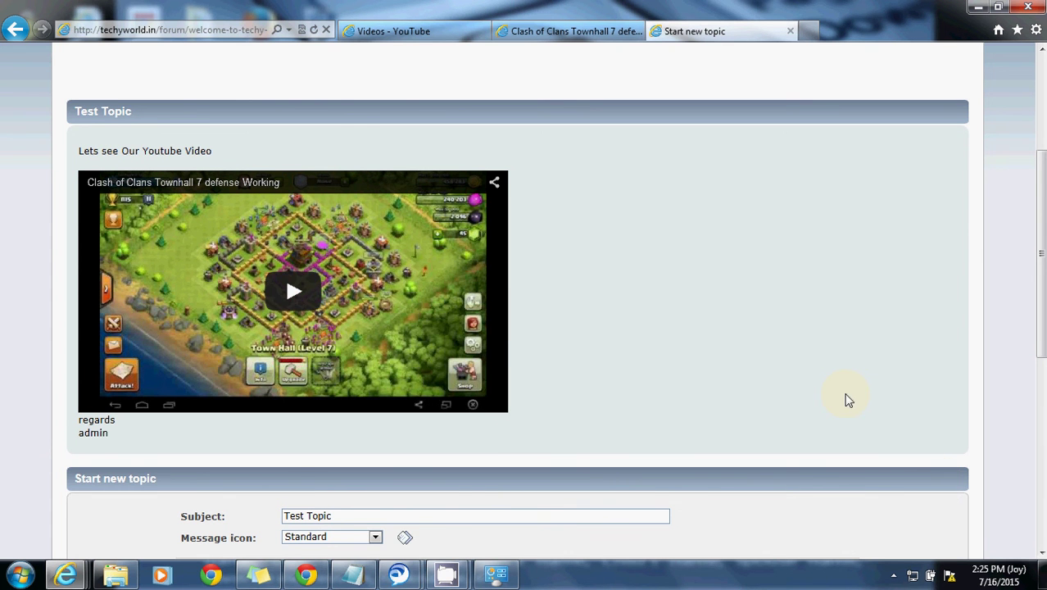
scroll(845, 398, "down", 2)
scroll(816, 395, "down", 2)
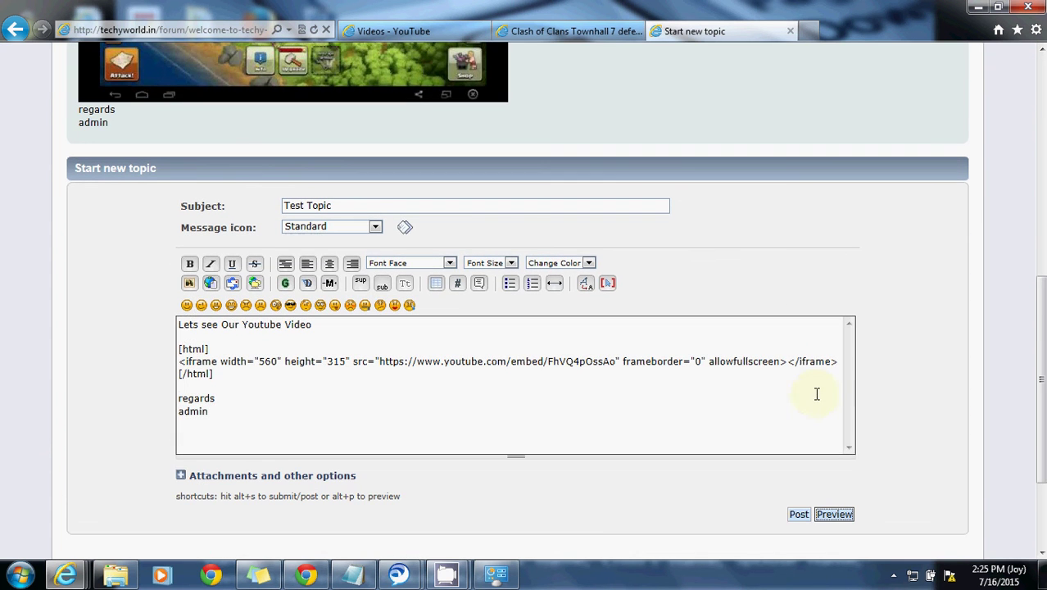
- Wrap the [html] video block in center tags and preview the post again
left_click(178, 348)
key("shift+Down")
key("shift+Down")
key("shift+Down")
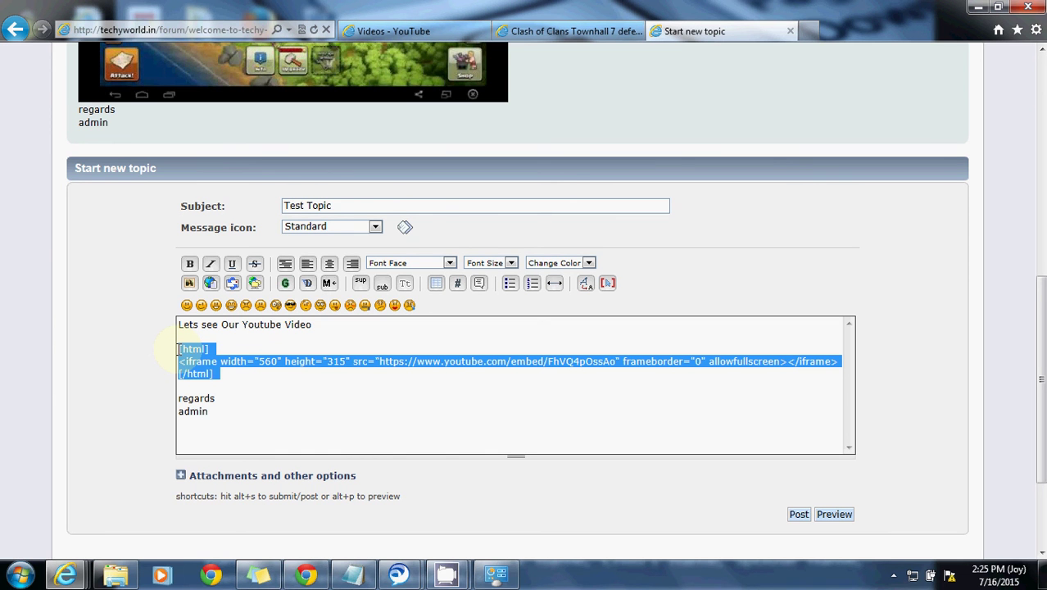
left_click(330, 269)
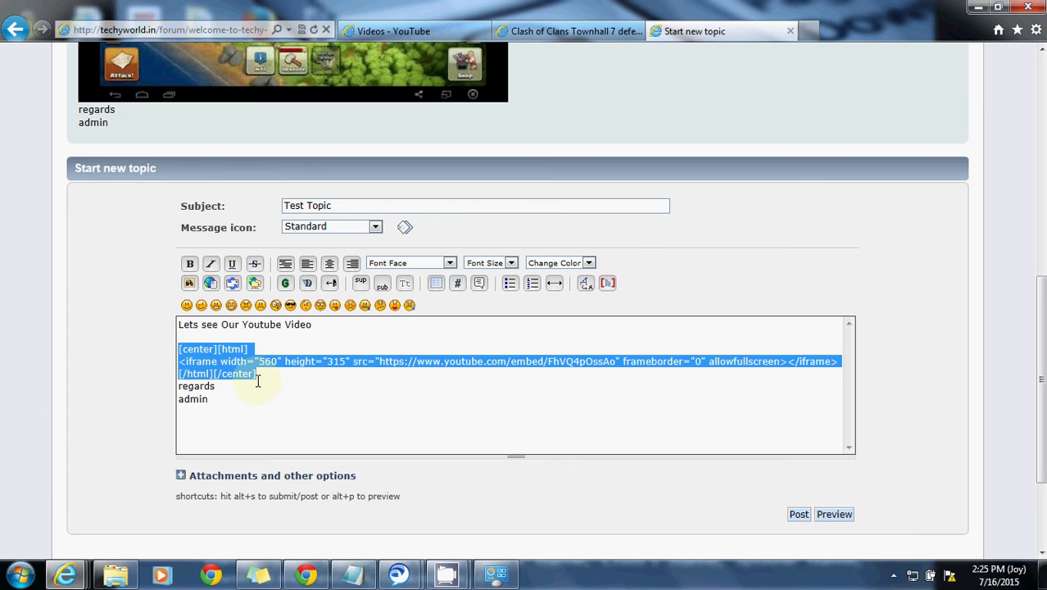
left_click(261, 379)
left_click(829, 517)
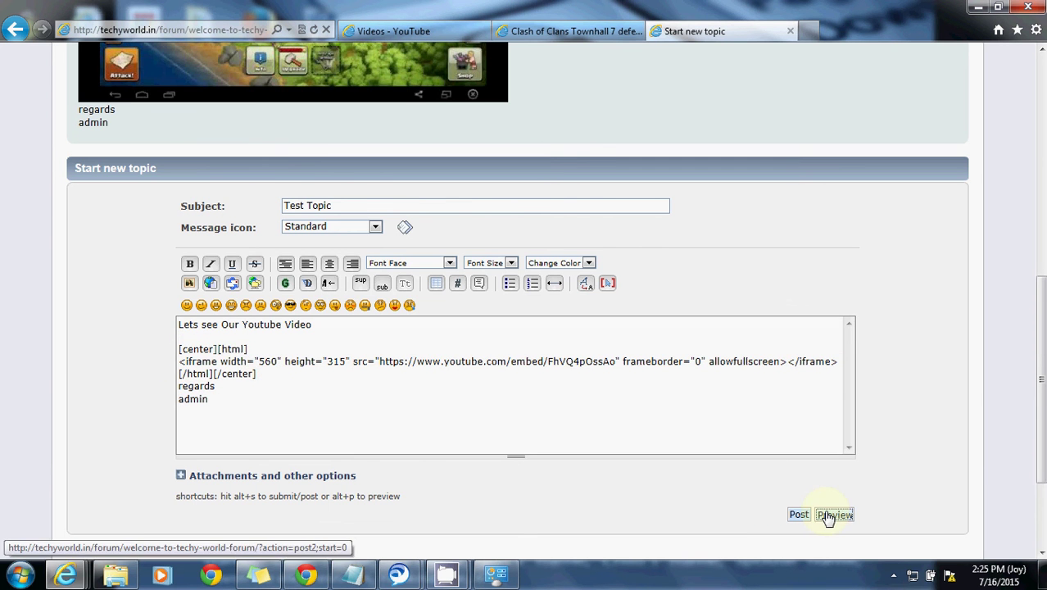